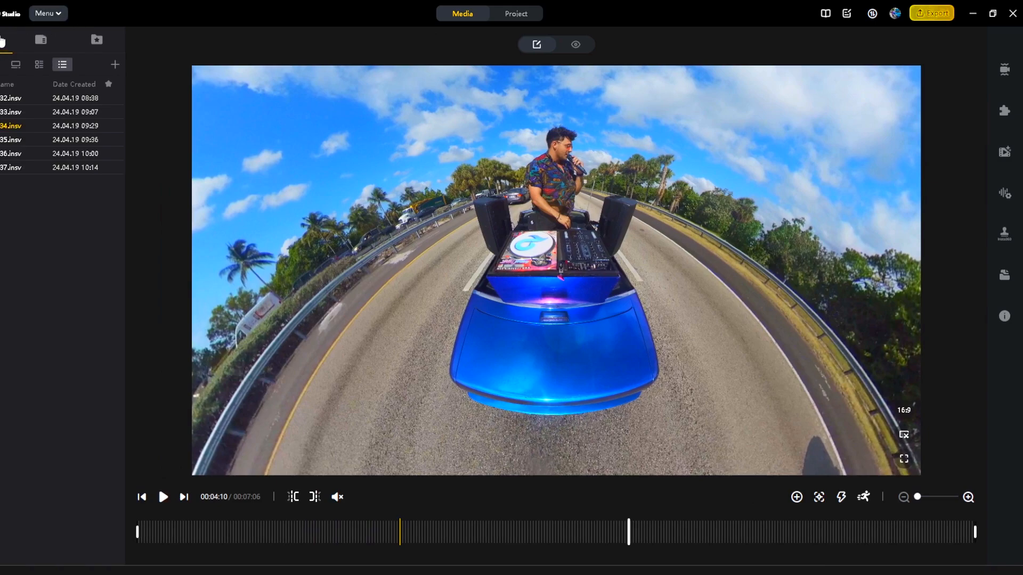
Batch apply the FlowState Stabilization and Direction Lock settings to all five other local files.
{"action": "left_click", "coordinate": [1004, 69]}
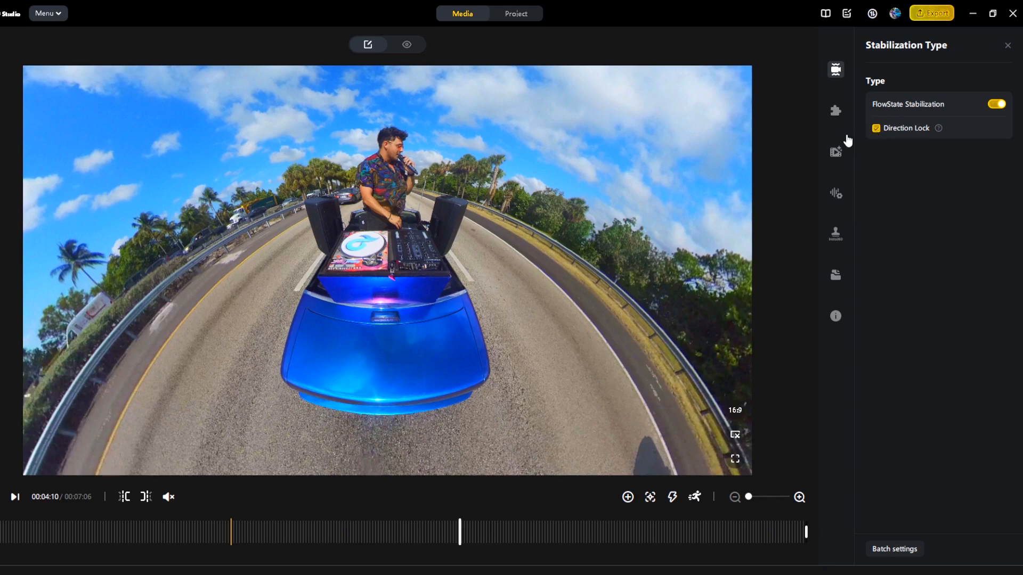
{"action": "left_click", "coordinate": [889, 549]}
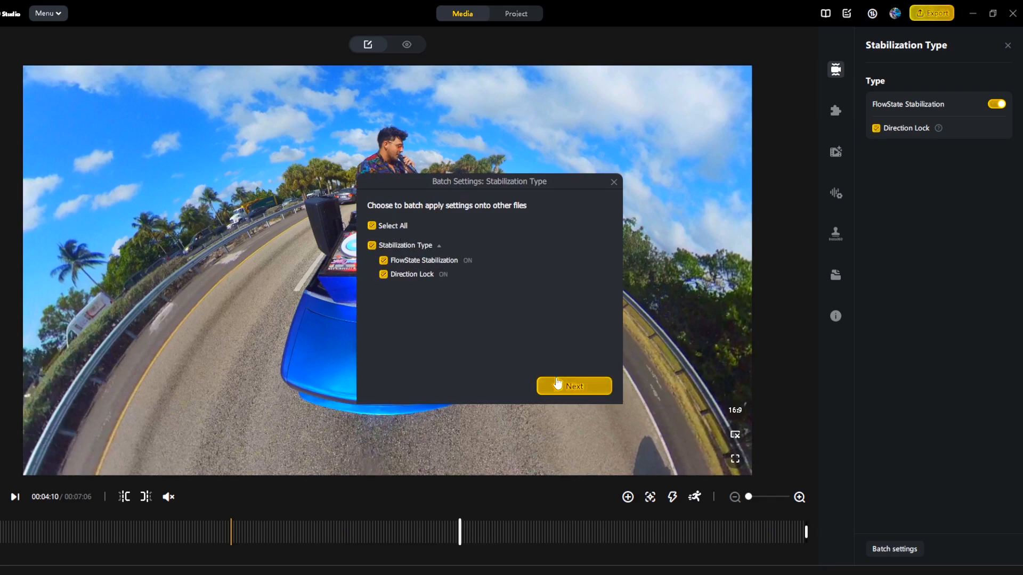
{"action": "left_click", "coordinate": [556, 384]}
{"action": "left_click", "coordinate": [372, 217]}
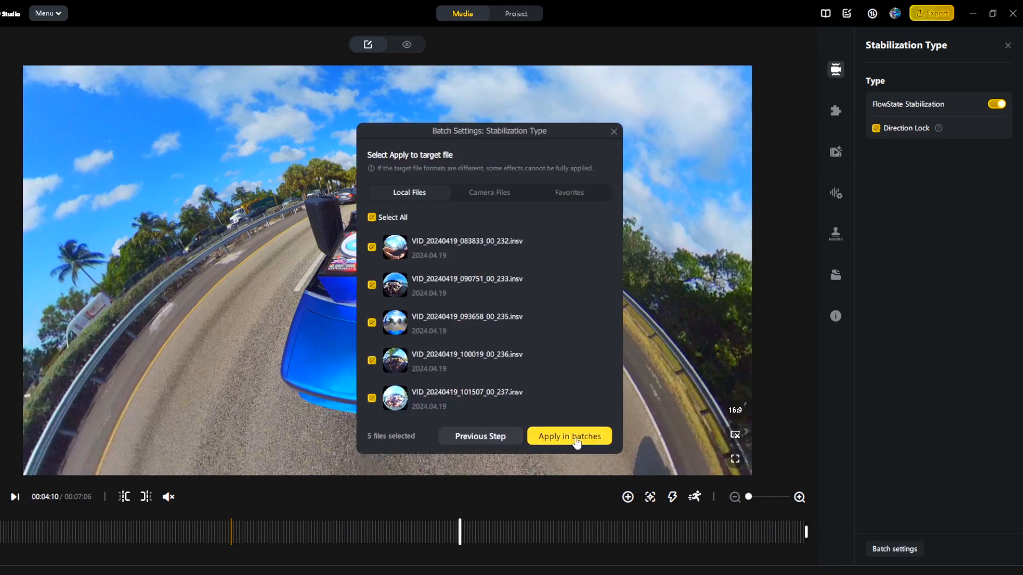
{"action": "left_click", "coordinate": [569, 437]}
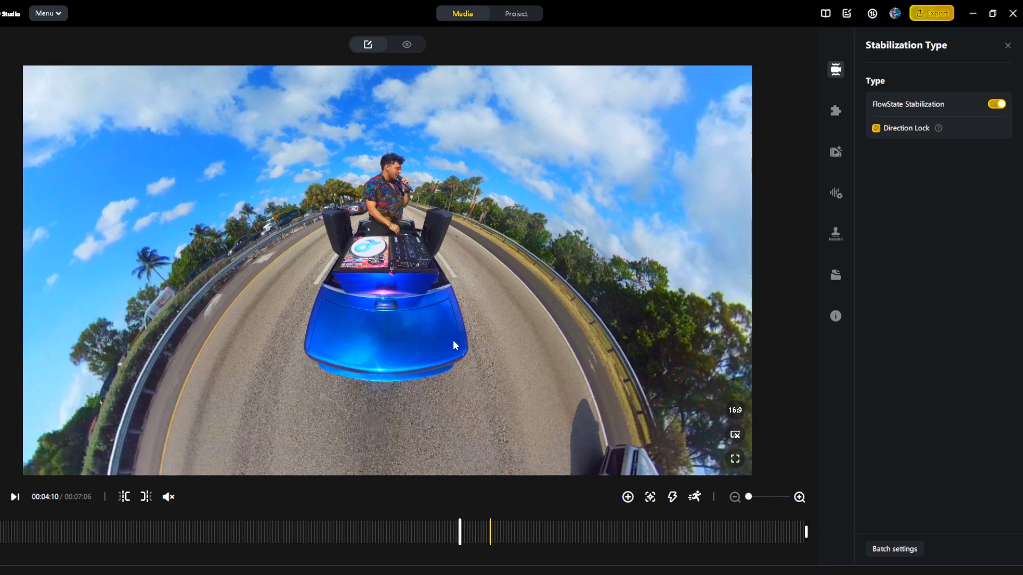
Add a keyframe at 00:04:10 and set its pan angle to 180° and field of view to 130°.
{"action": "left_click", "coordinate": [627, 497]}
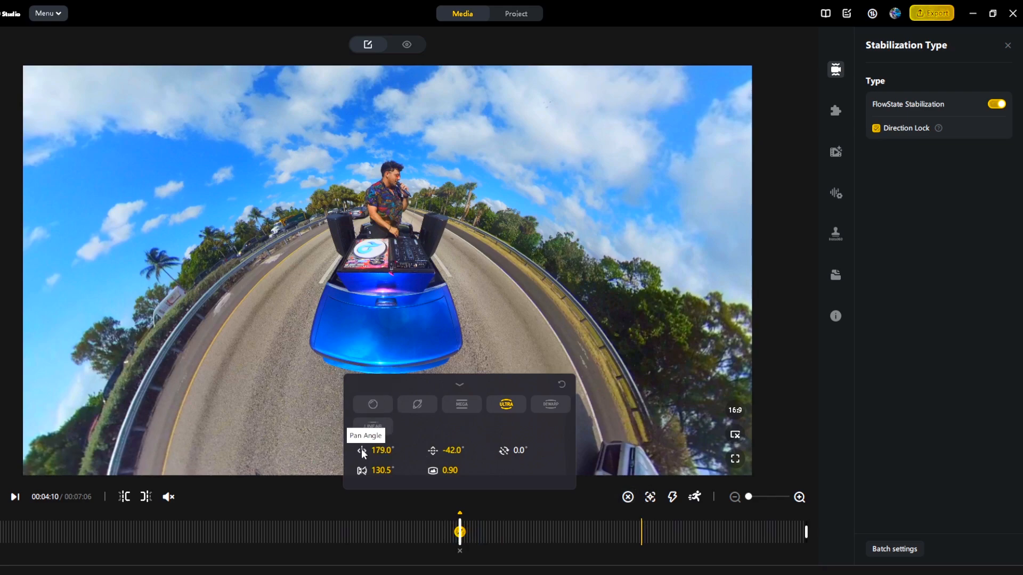
{"action": "left_click", "coordinate": [381, 450]}
{"action": "type", "text": "180"}
{"action": "key", "text": "Return"}
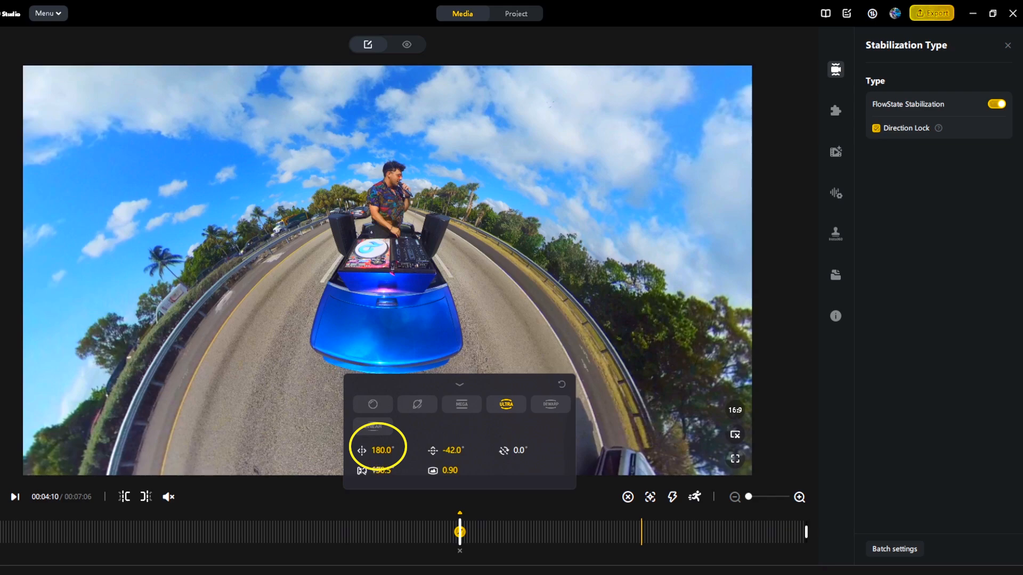
{"action": "left_click", "coordinate": [381, 471]}
{"action": "type", "text": "120"}
{"action": "key", "text": "Return"}
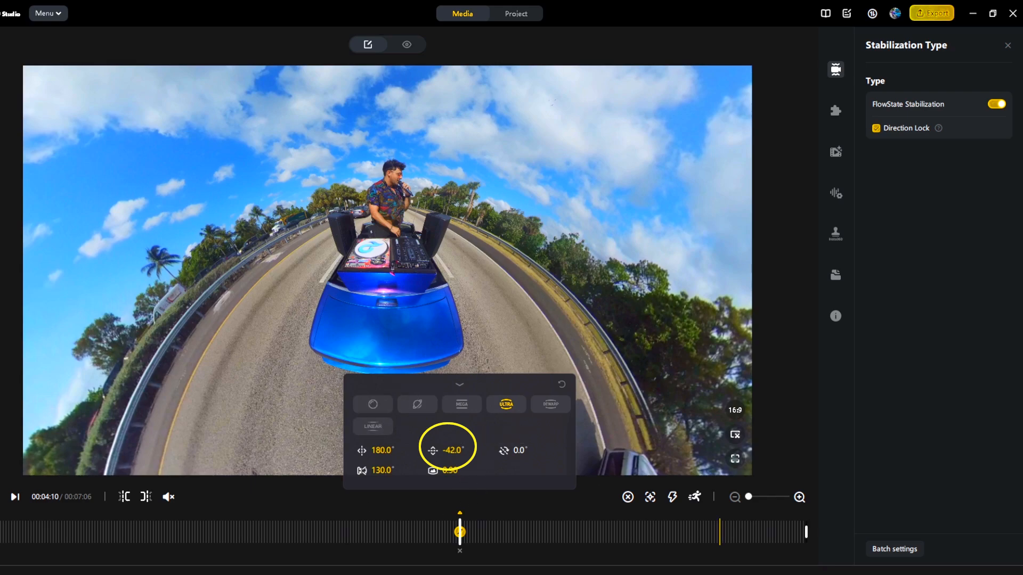
Switch to Sticky Notes, write down the keyframe values 180, -42, 130 and 0.90, and close the note.
{"action": "left_click", "coordinate": [637, 573]}
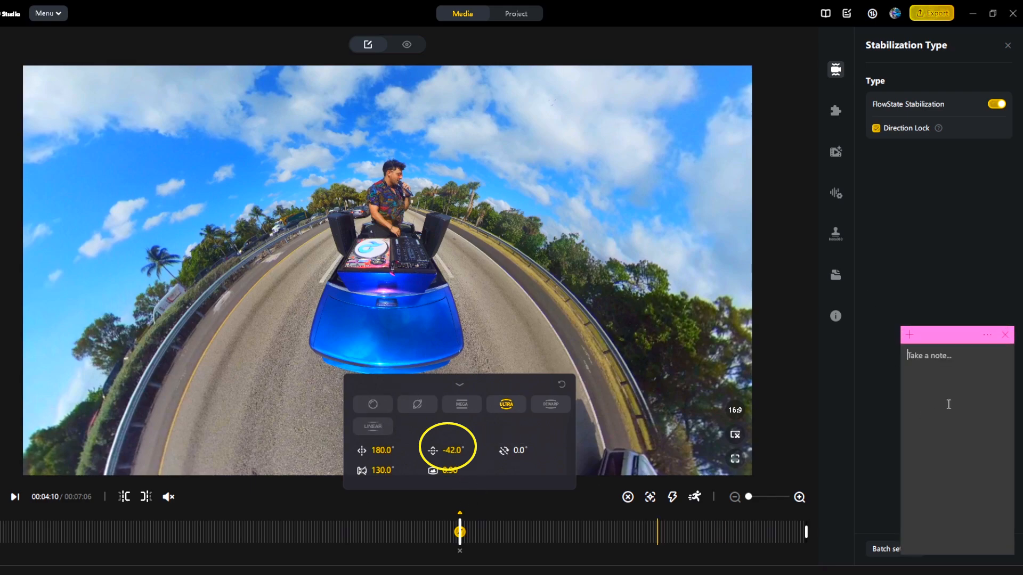
{"action": "type", "text": "180"}
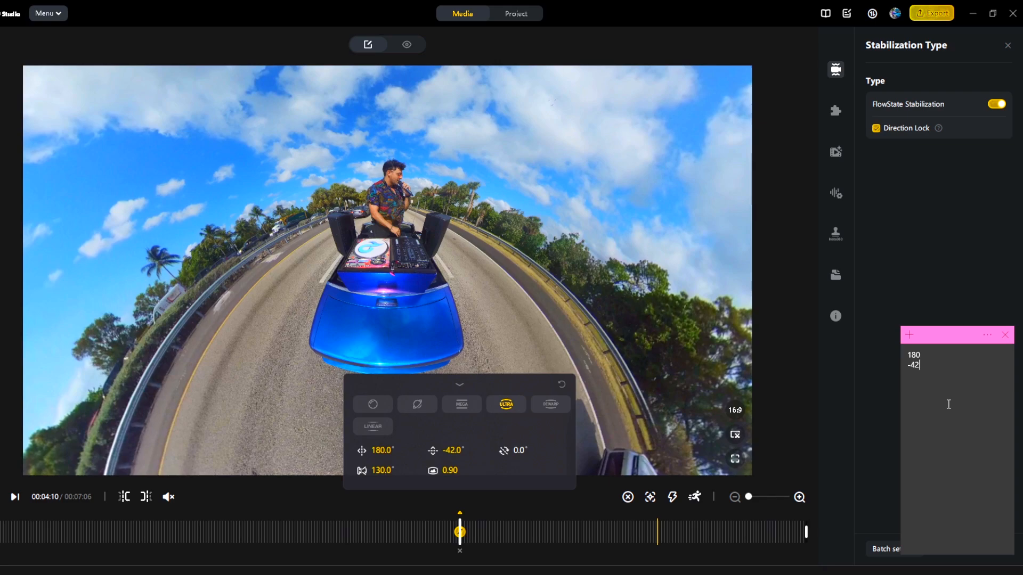
{"action": "type", "text": "18"}
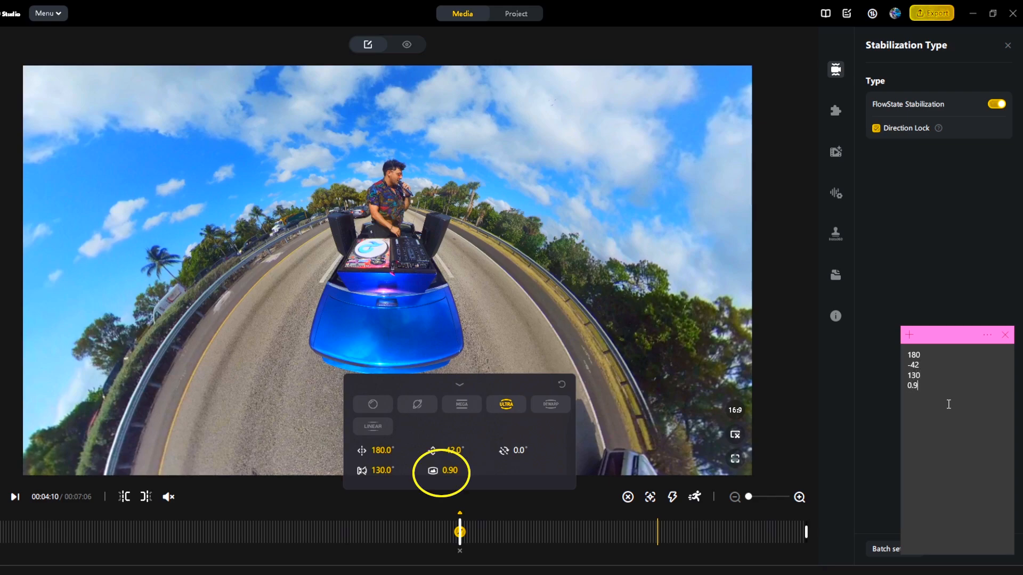
{"action": "type", "text": "0"}
{"action": "key", "text": "Return"}
{"action": "left_click", "coordinate": [1004, 336]}
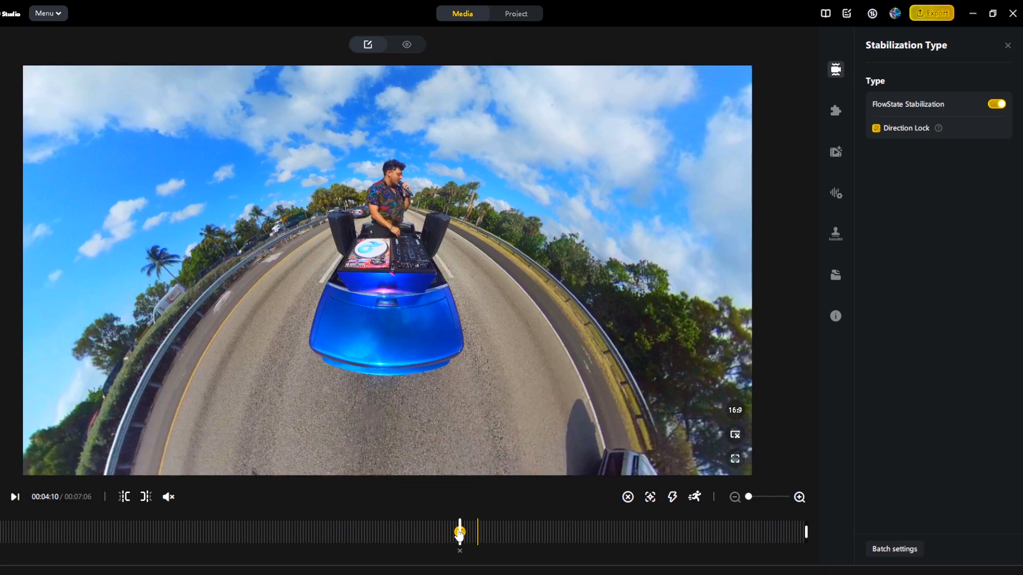
Open the 00:04:10 keyframe and copy its view settings.
{"action": "left_click", "coordinate": [459, 532]}
{"action": "left_click", "coordinate": [459, 534]}
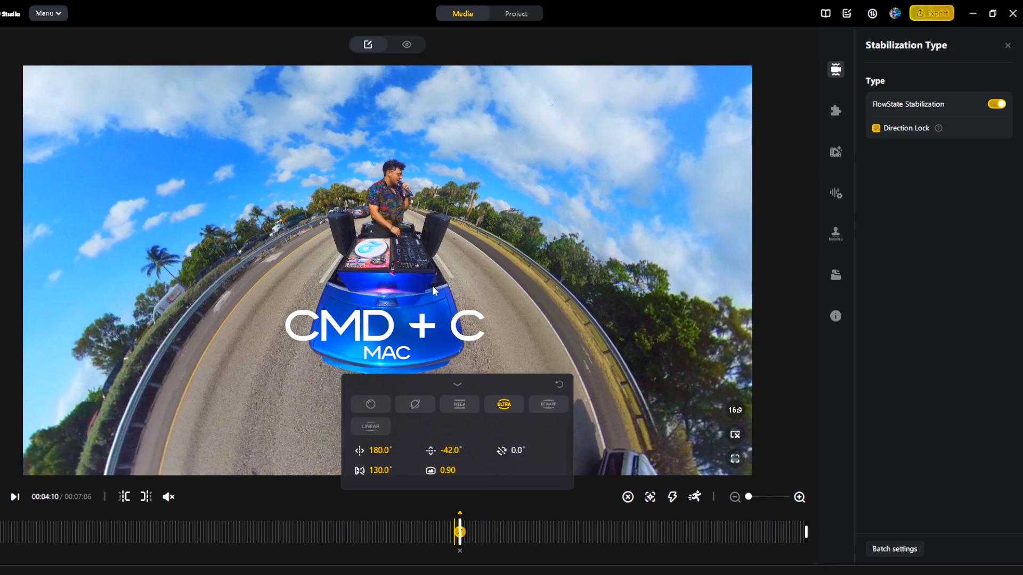
{"action": "left_click", "coordinate": [551, 26]}
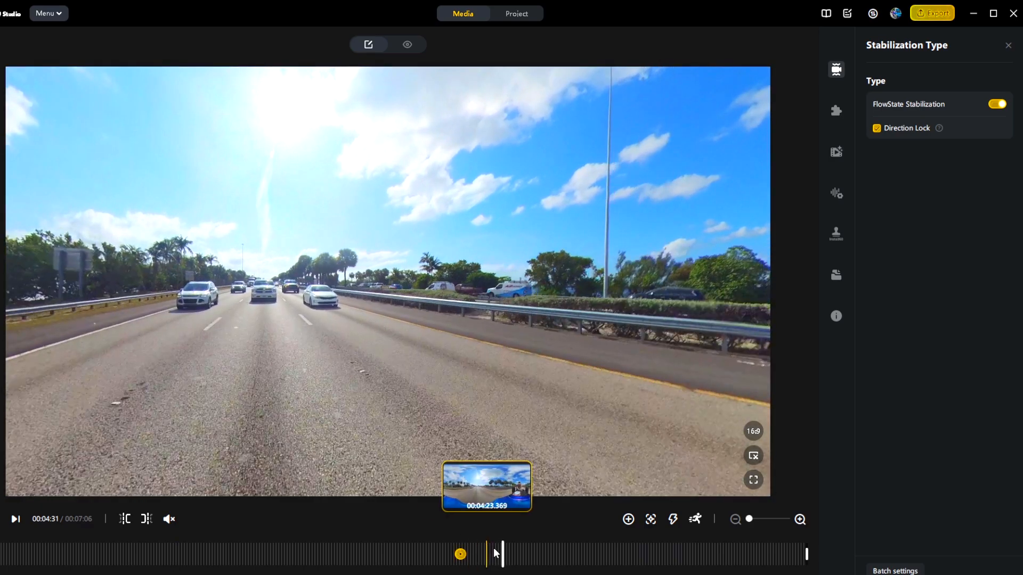
Look through the rest of the clip after the keyframe, turning the view to examine the highway traffic and scenery.
{"action": "left_click", "coordinate": [496, 554]}
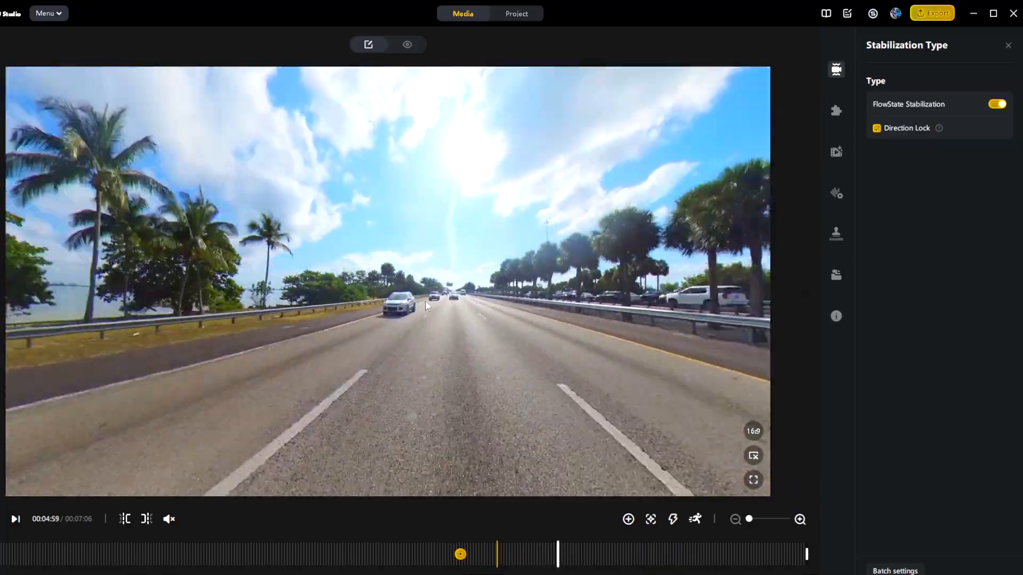
{"action": "left_click", "coordinate": [587, 554]}
{"action": "left_click", "coordinate": [609, 554]}
{"action": "left_click_drag", "start_coordinate": [226, 303], "coordinate": [320, 238]}
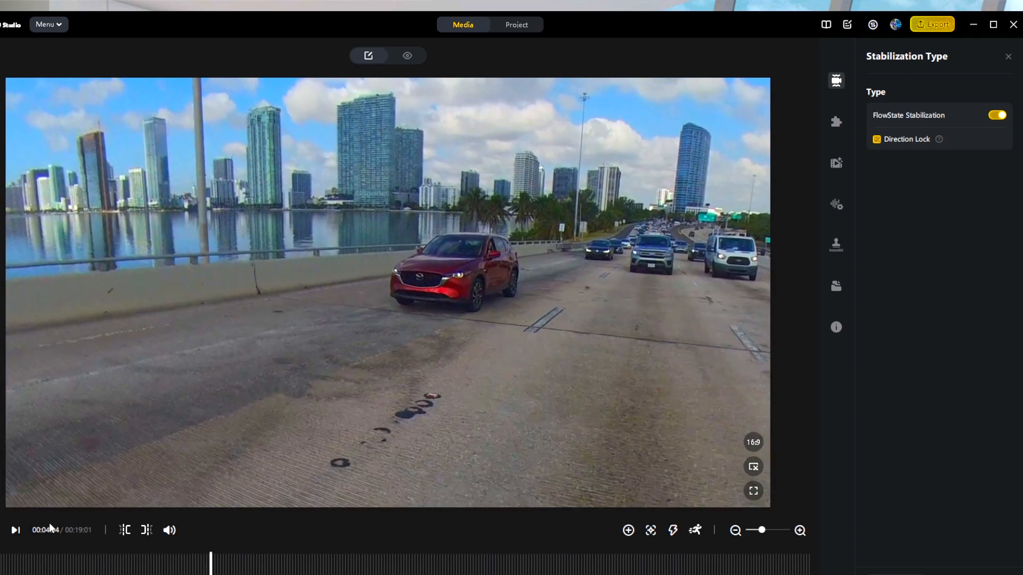
Examine the red car's approach in the 35.insv clip and check the settings of the wide-view keyframe at 00:04:34.
{"action": "mouse_move", "coordinate": [197, 395]}
{"action": "left_mouse_down"}
{"action": "mouse_move", "coordinate": [279, 283]}
{"action": "mouse_move", "coordinate": [251, 346]}
{"action": "mouse_move", "coordinate": [228, 340]}
{"action": "mouse_move", "coordinate": [609, 338]}
{"action": "mouse_move", "coordinate": [524, 280]}
{"action": "mouse_move", "coordinate": [327, 311]}
{"action": "mouse_move", "coordinate": [374, 277]}
{"action": "left_mouse_up"}
{"action": "scroll", "coordinate": [327, 312], "scroll_direction": "down", "scroll_amount": 5}
{"action": "left_click", "coordinate": [189, 565]}
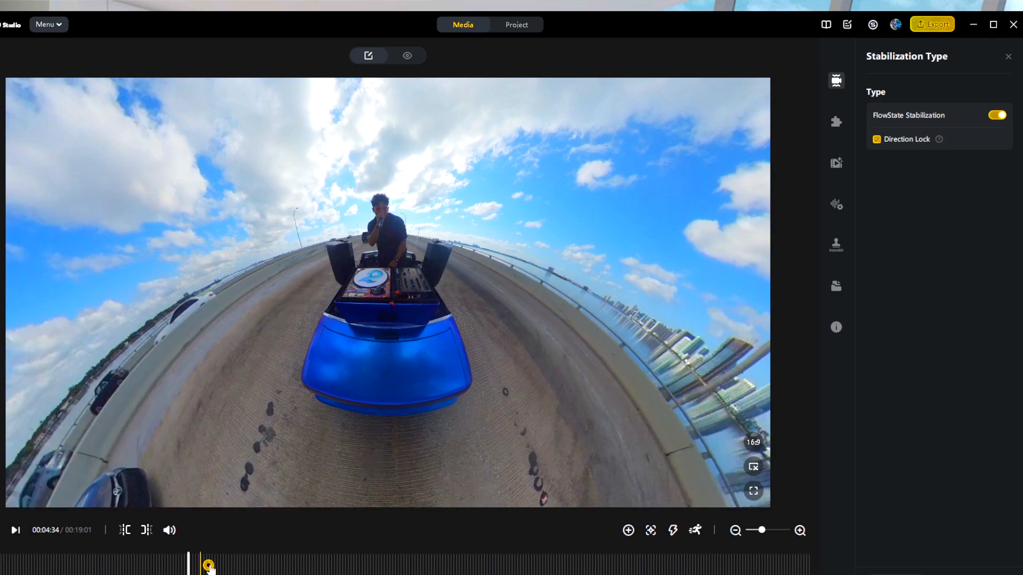
{"action": "left_click", "coordinate": [208, 566]}
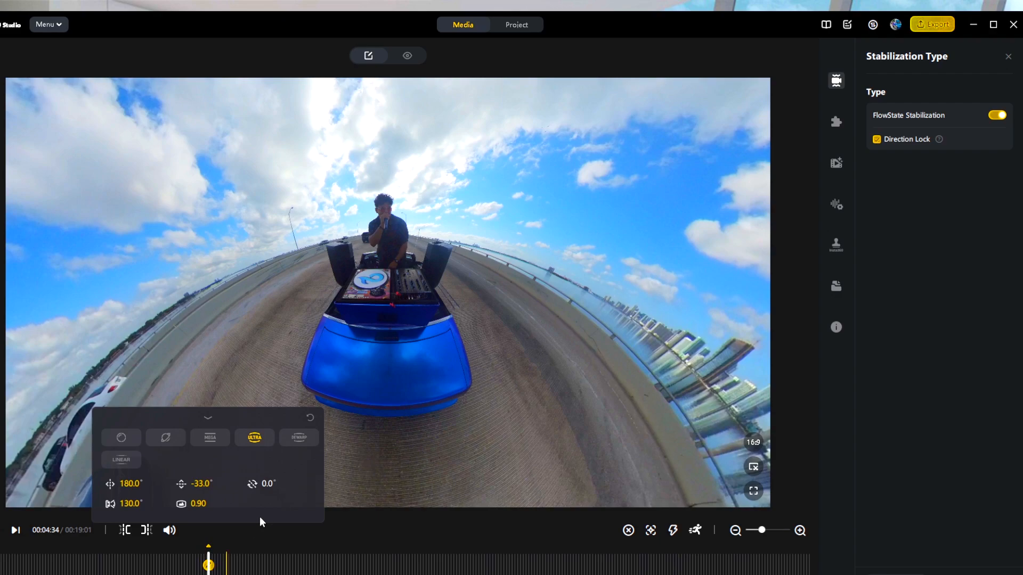
Add a keyframe just past the wide-view one, with the view turned and zoomed in on the approaching red car.
{"action": "key", "text": "space"}
{"action": "key", "text": "space"}
{"action": "left_click_drag", "start_coordinate": [641, 298], "coordinate": [364, 300]}
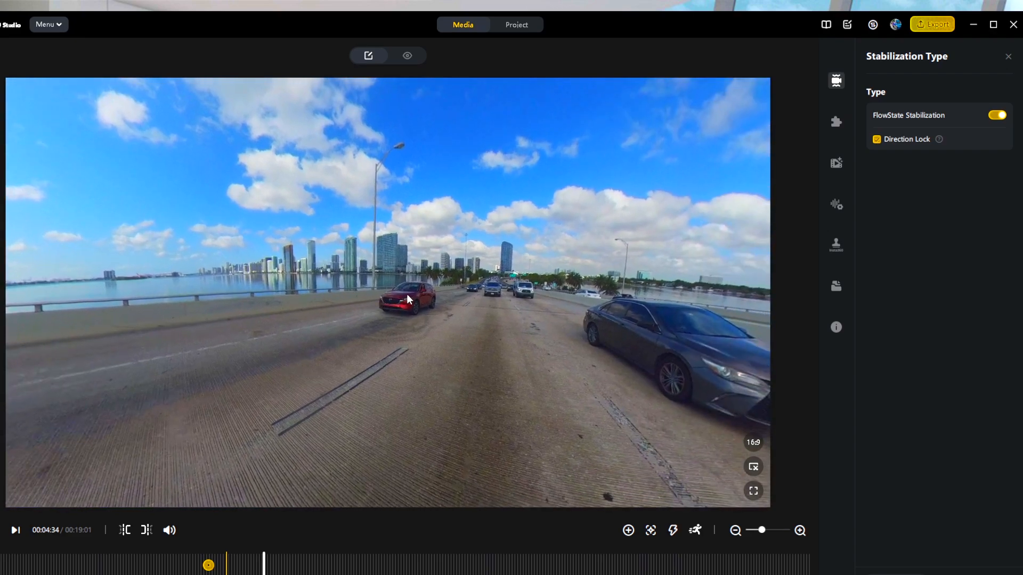
{"action": "scroll", "coordinate": [406, 293], "scroll_direction": "up", "scroll_amount": 5}
{"action": "left_click_drag", "start_coordinate": [483, 278], "coordinate": [260, 273]}
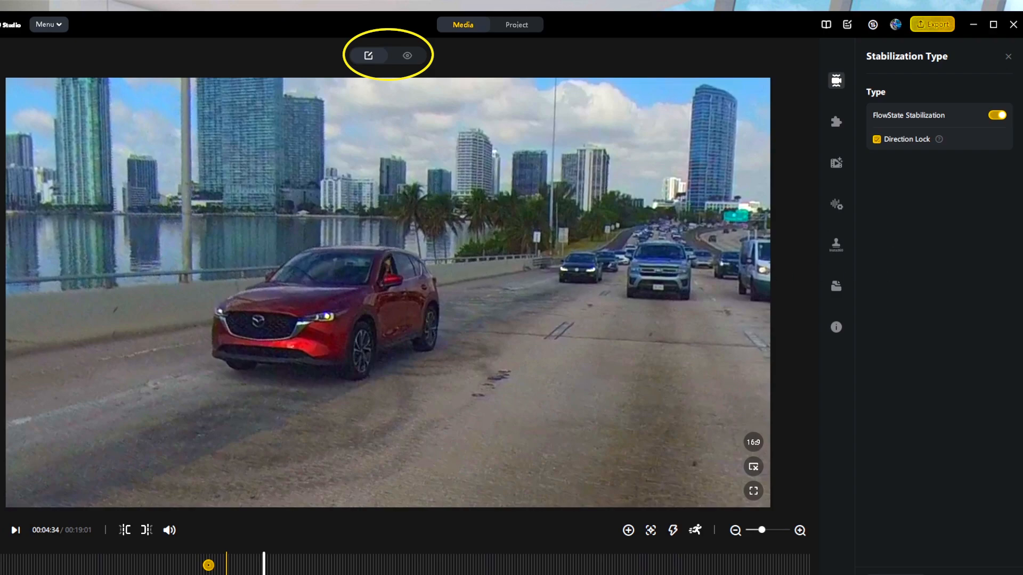
{"action": "left_click", "coordinate": [1007, 56]}
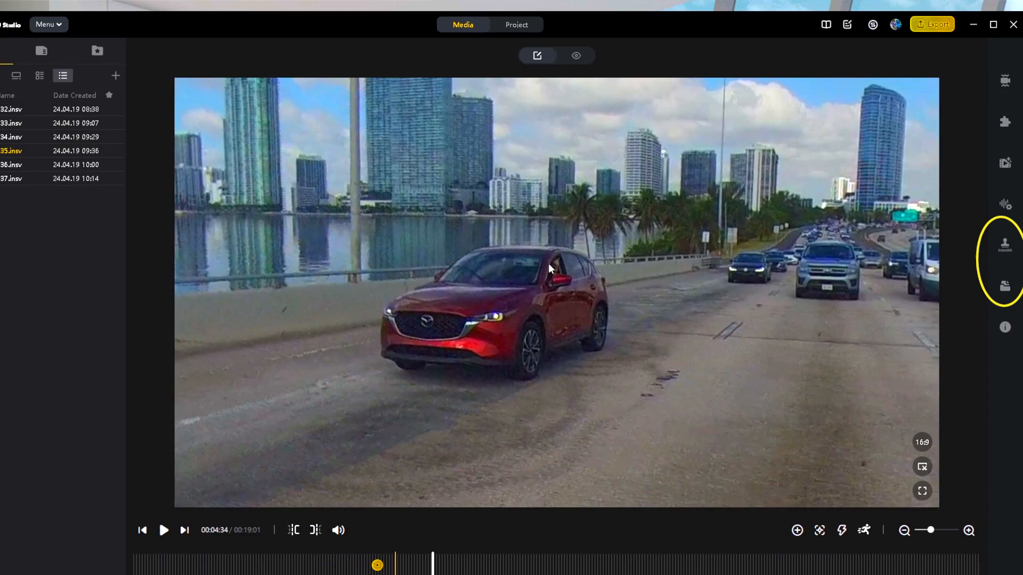
{"action": "left_click", "coordinate": [796, 530]}
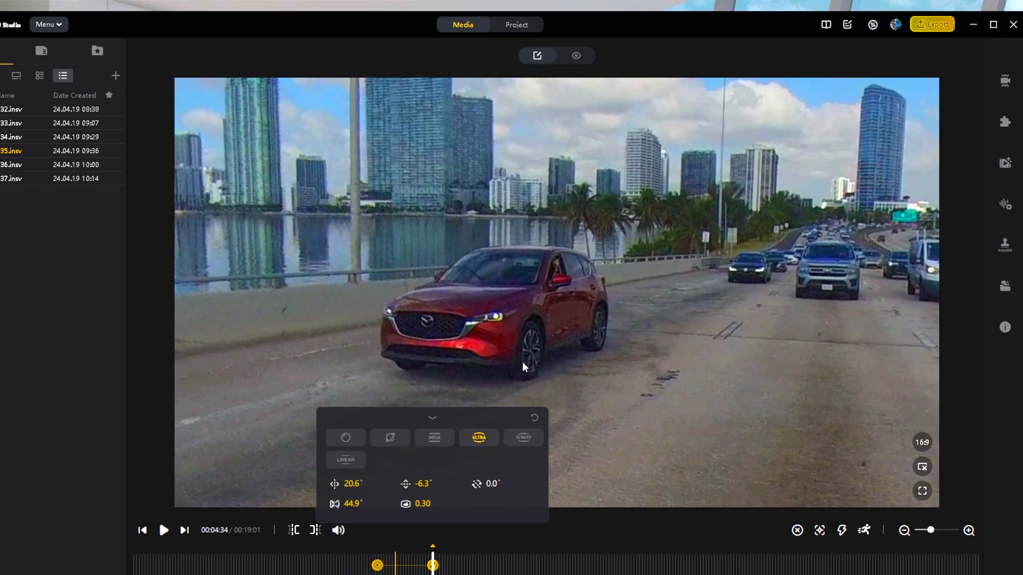
Add two tracking keyframes at about 00:04:35 and 00:04:36, recentring the view on the approaching red car each time.
{"action": "key", "text": "space"}
{"action": "key", "text": "space"}
{"action": "left_click_drag", "start_coordinate": [458, 273], "coordinate": [661, 282]}
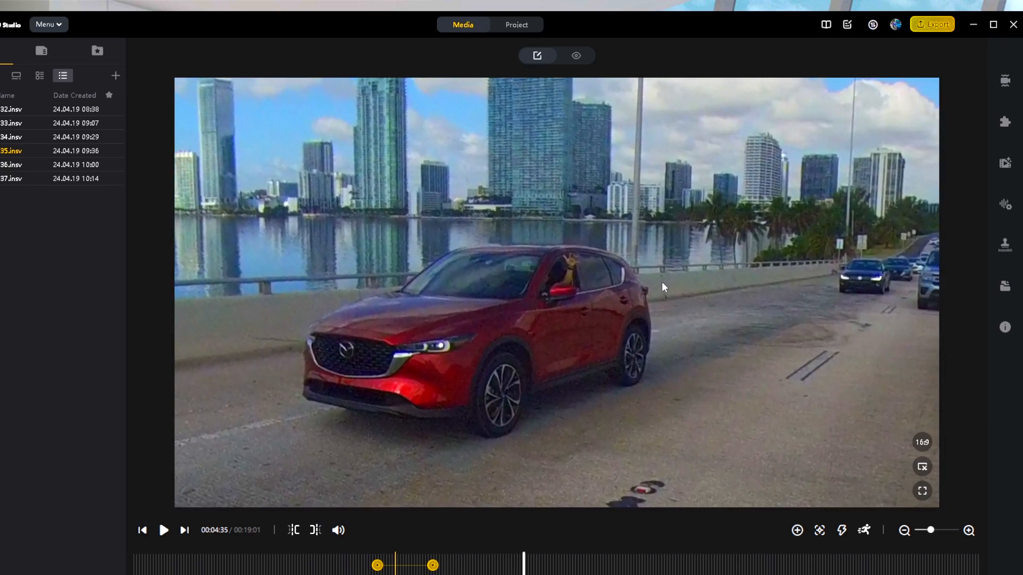
{"action": "left_click", "coordinate": [797, 530]}
{"action": "key", "text": "space"}
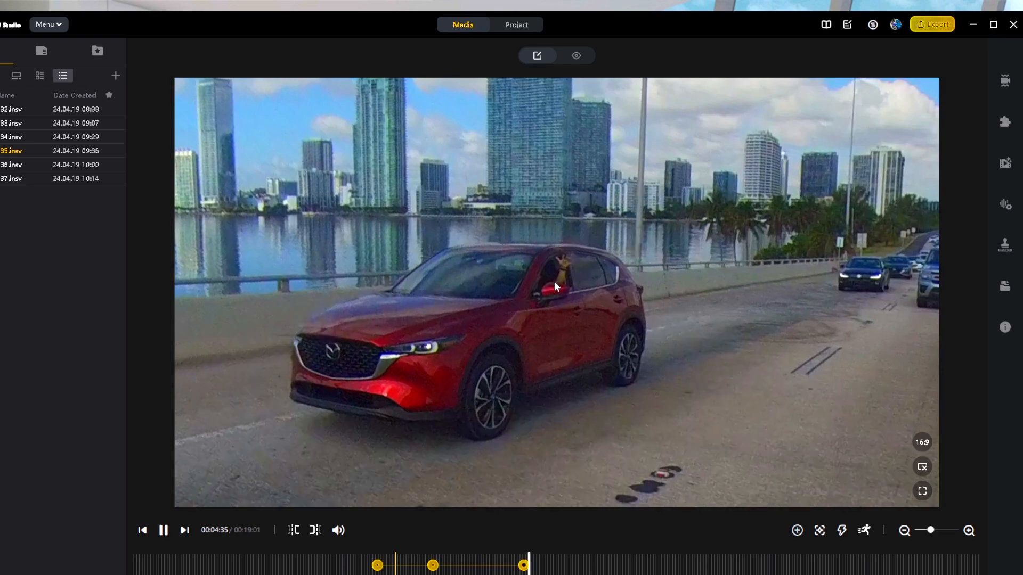
{"action": "key", "text": "space"}
{"action": "left_click_drag", "start_coordinate": [392, 288], "coordinate": [714, 347]}
{"action": "left_click", "coordinate": [797, 530]}
Add two more tracking keyframes around 00:04:37, keeping the passing red car's front side window near the centre.
{"action": "key", "text": "space"}
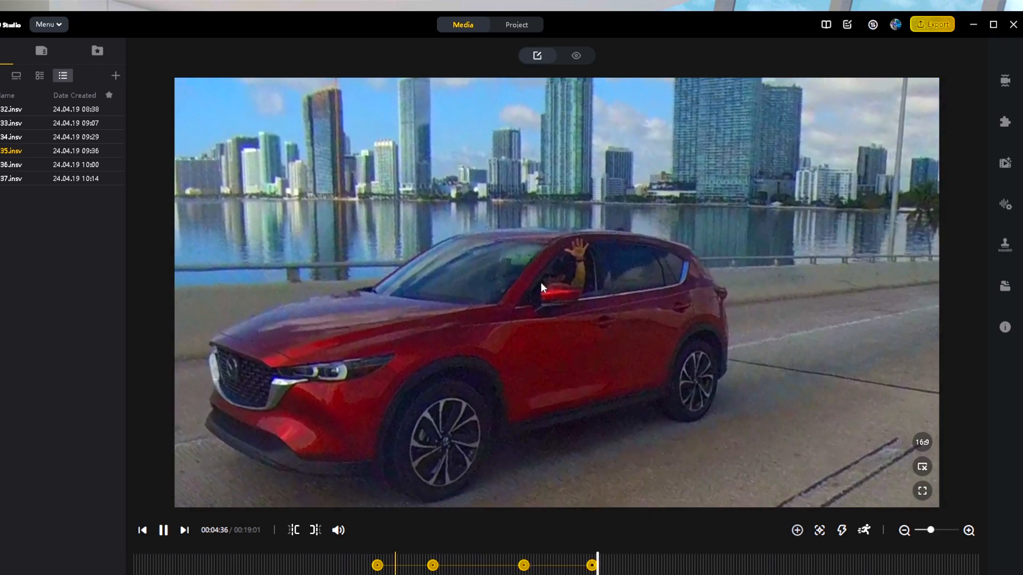
{"action": "key", "text": "space"}
{"action": "left_click_drag", "start_coordinate": [715, 282], "coordinate": [750, 264]}
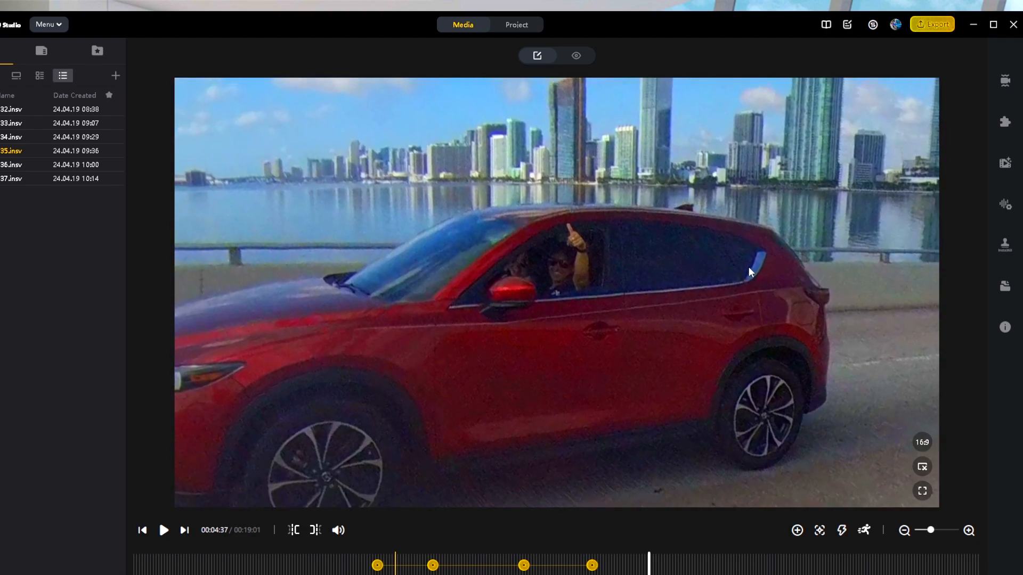
{"action": "left_click", "coordinate": [797, 530]}
{"action": "key", "text": "space"}
{"action": "key", "text": "space"}
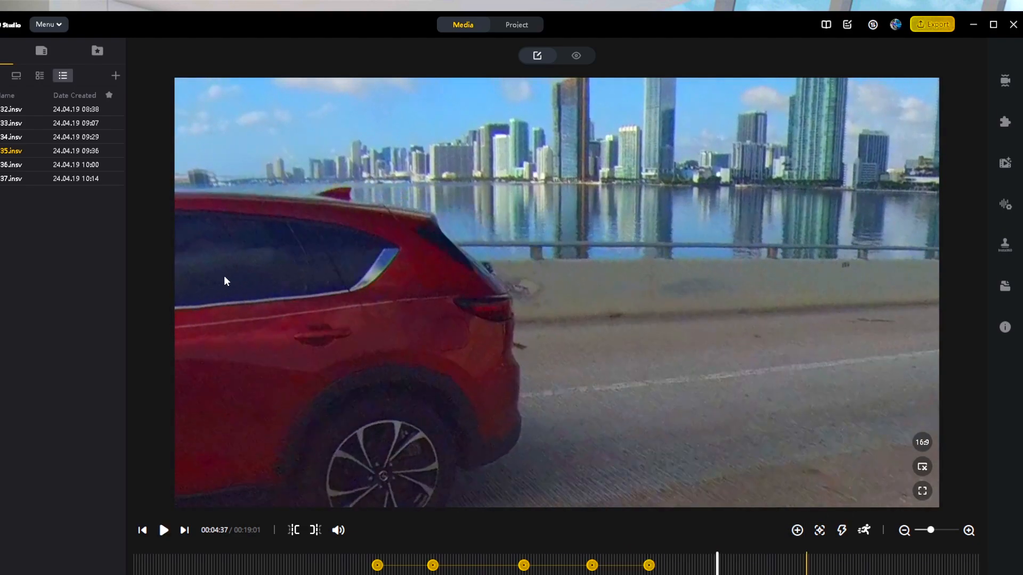
{"action": "left_click_drag", "start_coordinate": [224, 276], "coordinate": [730, 281]}
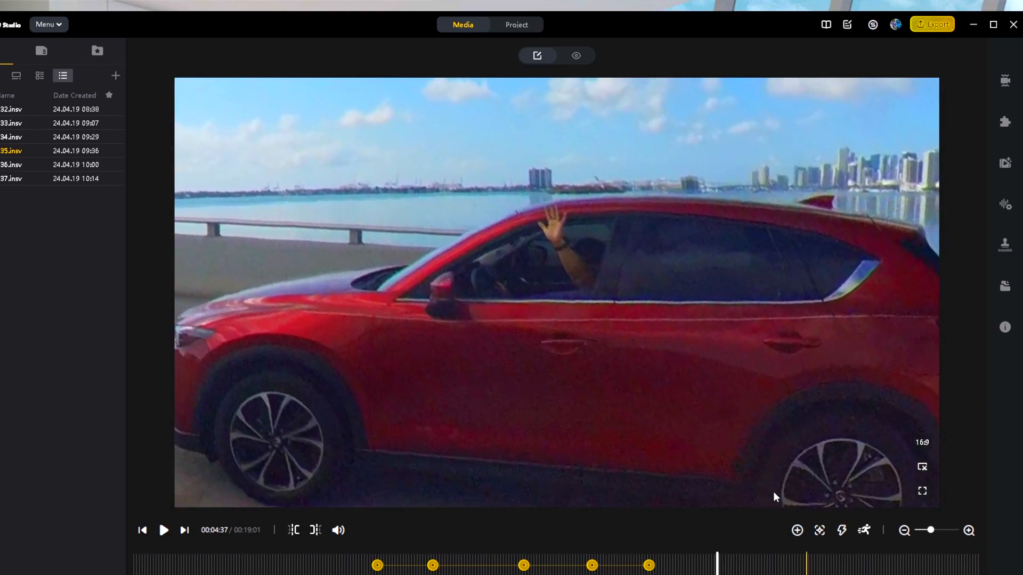
{"action": "left_click", "coordinate": [796, 530]}
Paste the copied wide-view keyframe at 00:04:38 and play the keyframed sequence back from about 00:04:33.
{"action": "key", "text": "space"}
{"action": "left_click", "coordinate": [766, 565]}
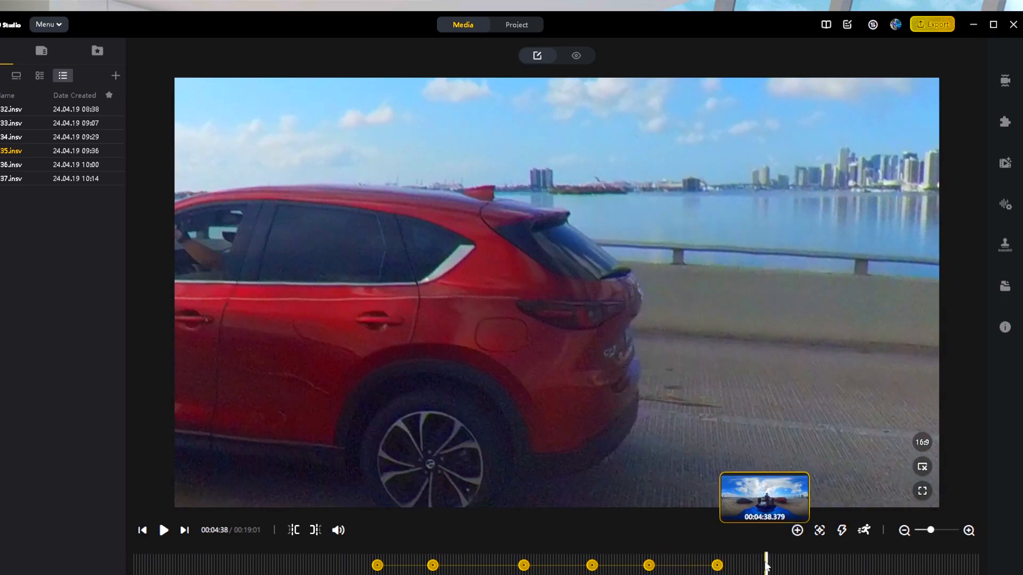
{"action": "key", "text": "ctrl+v"}
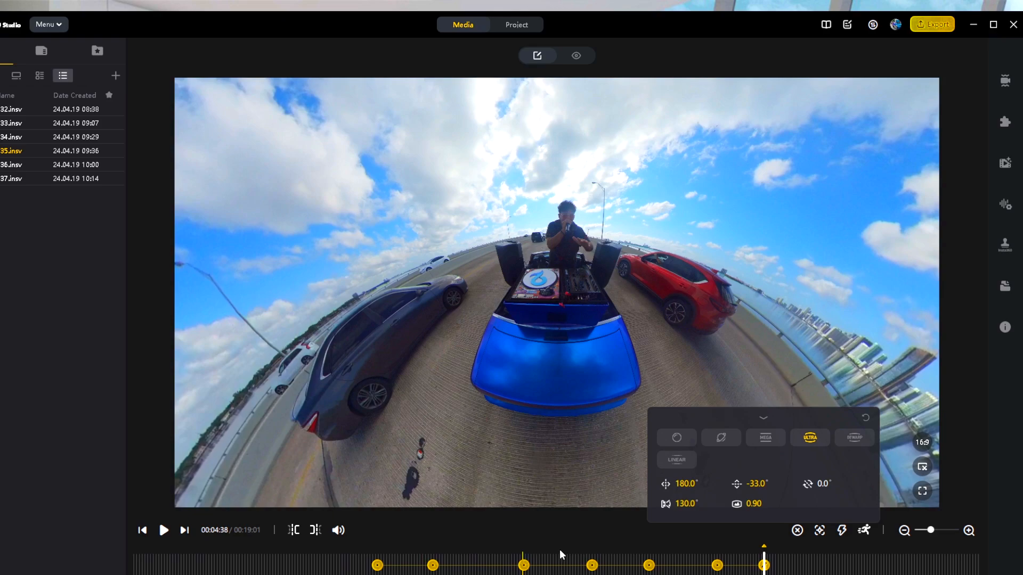
{"action": "left_click", "coordinate": [270, 566]}
{"action": "key", "text": "space"}
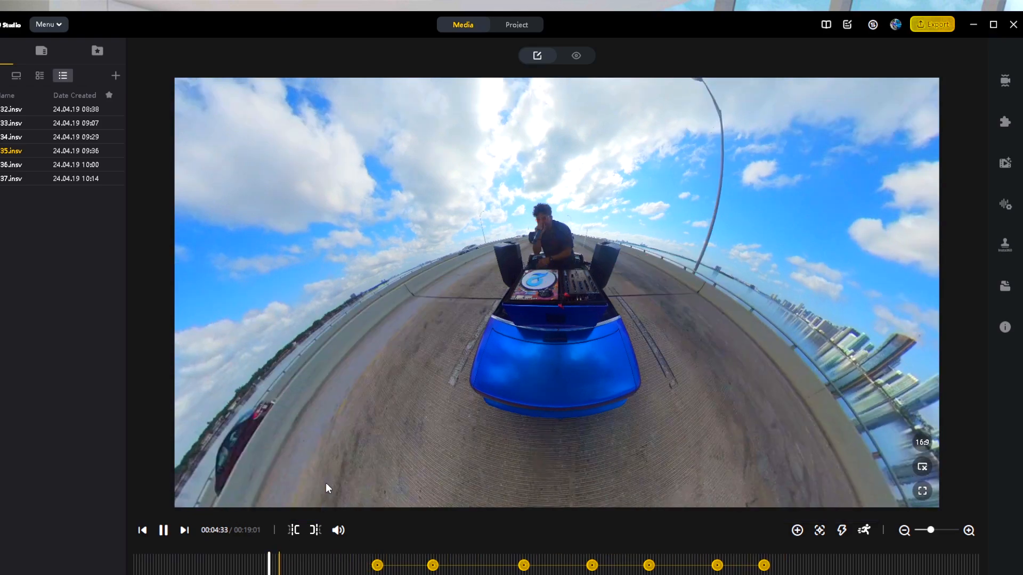